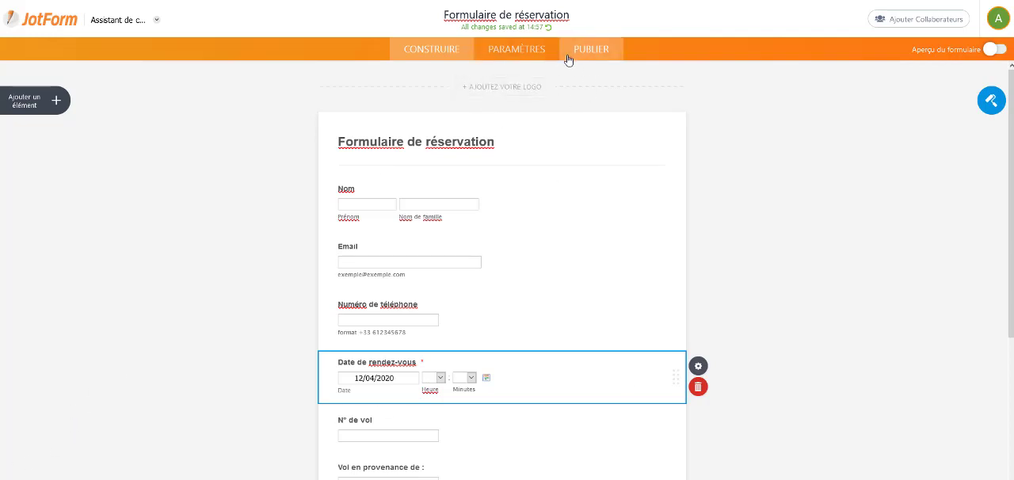
Step: Leave the form builder for the forms list, dismiss the promotional offer, and open the submissions of "Formulaire de réservation"
click(49, 21)
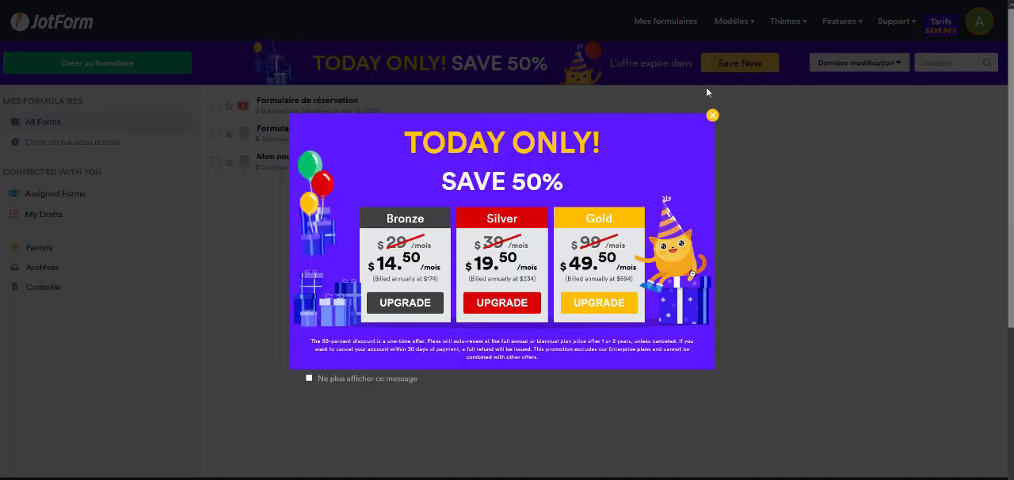
click(712, 116)
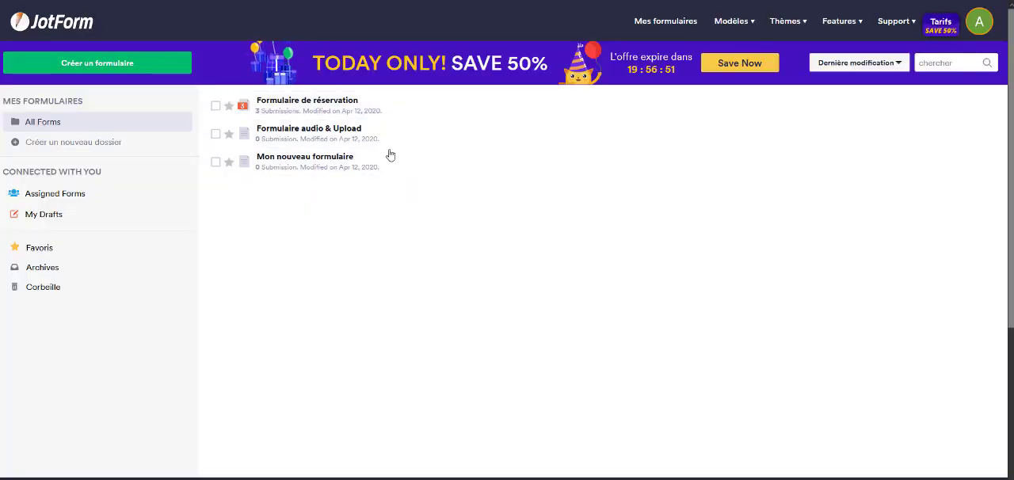
click(276, 115)
click(277, 111)
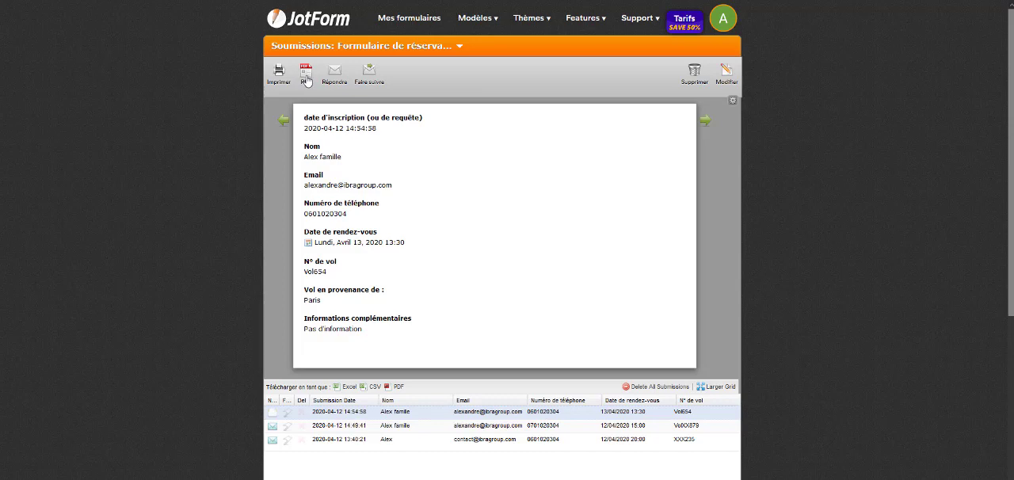
Step: Export the submissions of the reservation form as an Excel file and open the file in Excel
scroll(414, 173, down, 3)
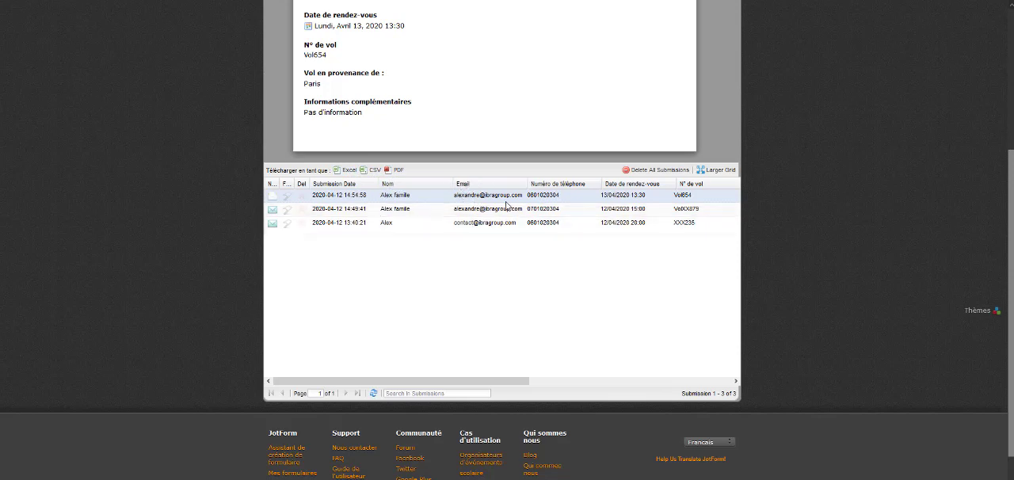
click(350, 176)
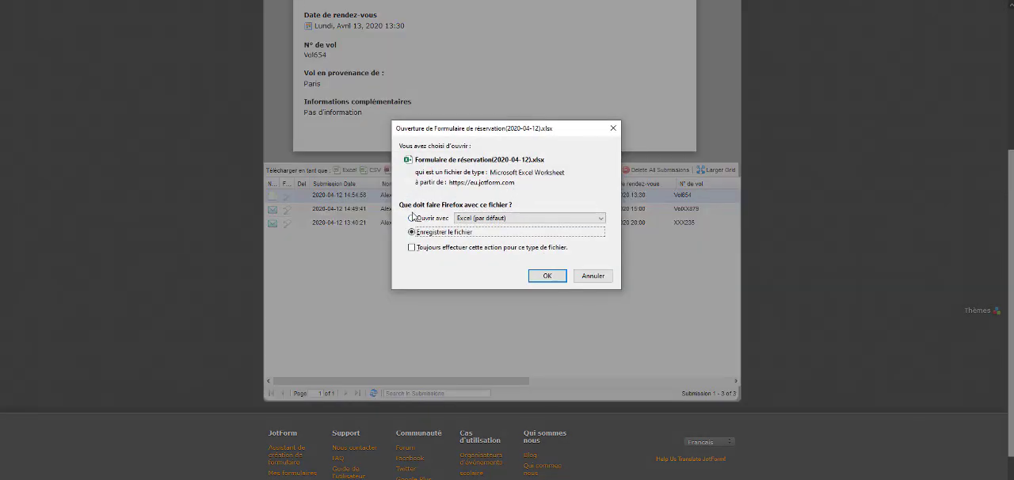
click(412, 217)
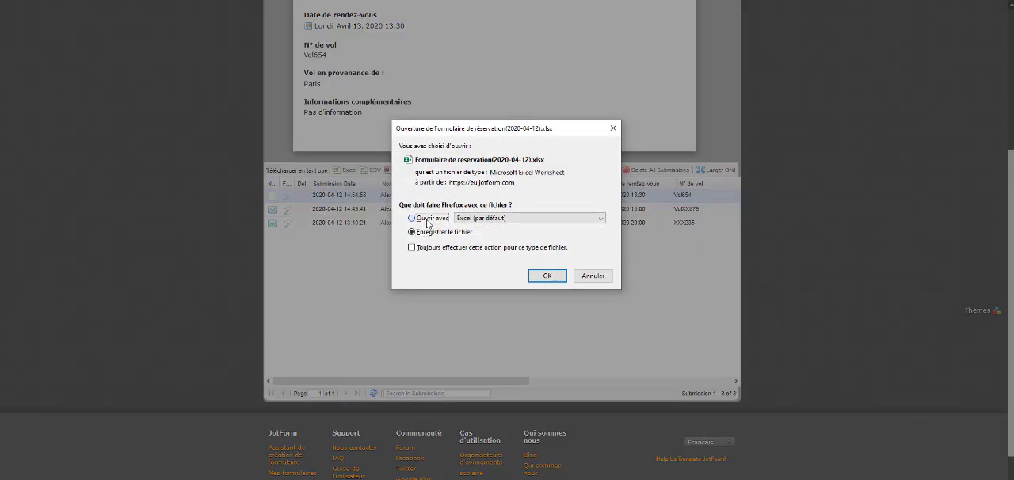
click(541, 275)
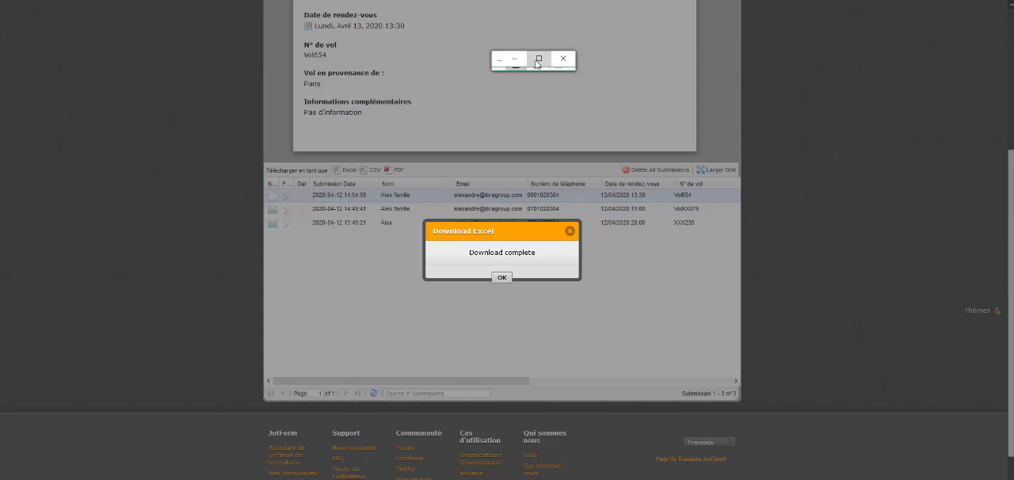
click(537, 63)
click(502, 277)
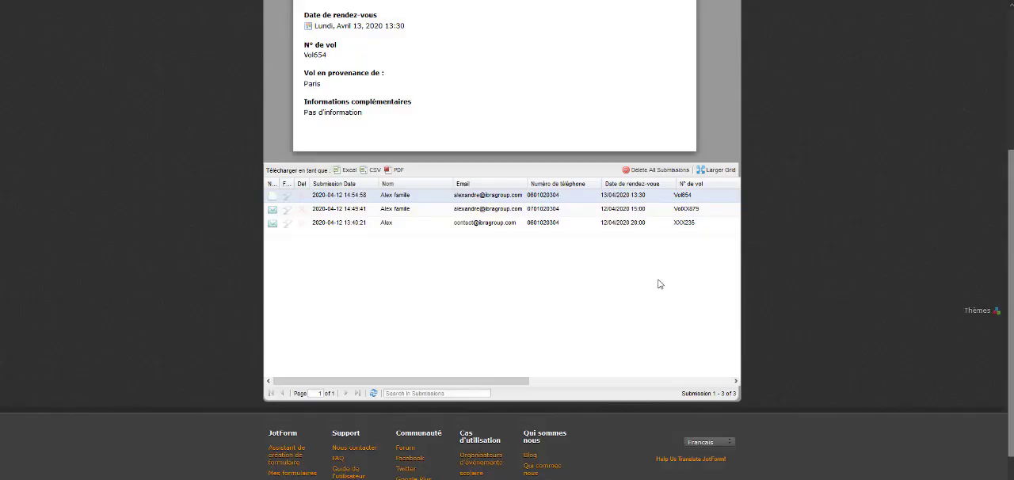
Step: Return from the submissions to the forms list and open "Formulaire de réservation" for editing
scroll(661, 273, up, 3)
scroll(672, 254, up, 1)
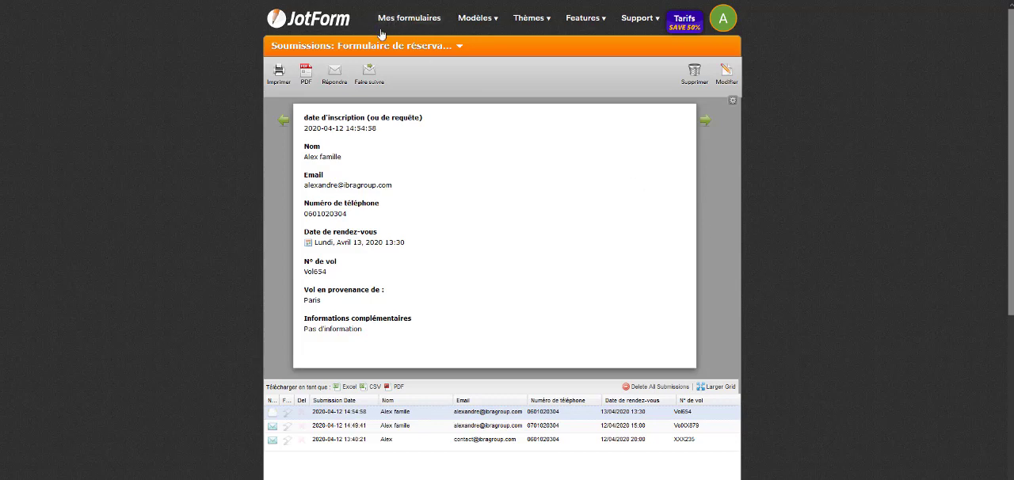
scroll(323, 89, down, 2)
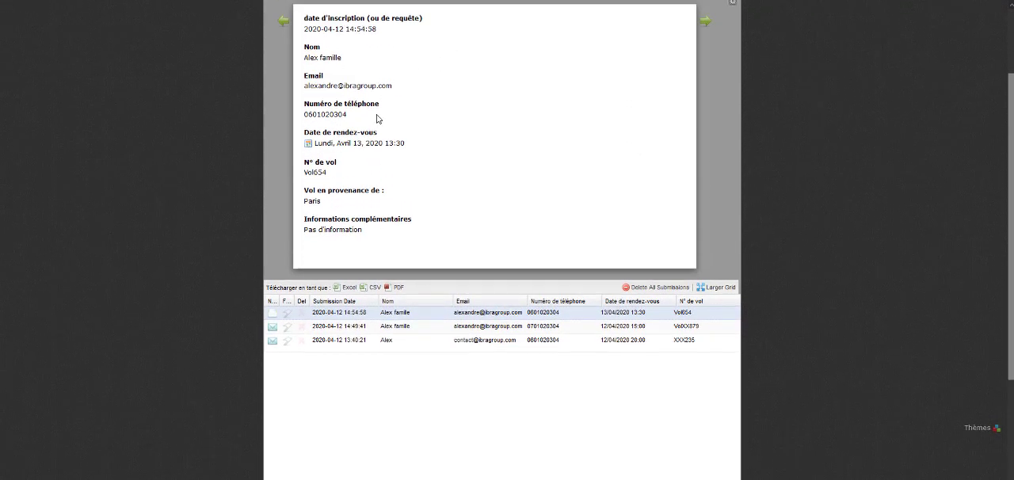
scroll(378, 118, up, 2)
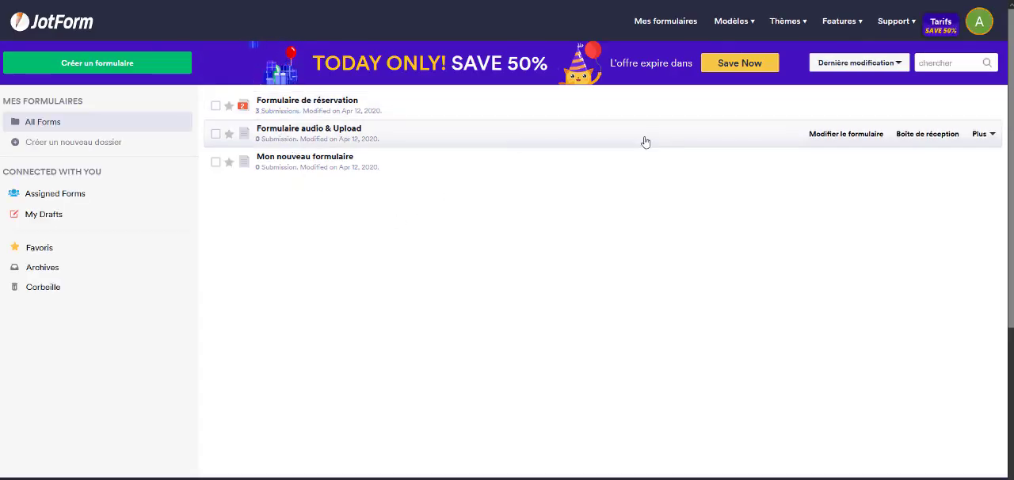
click(990, 107)
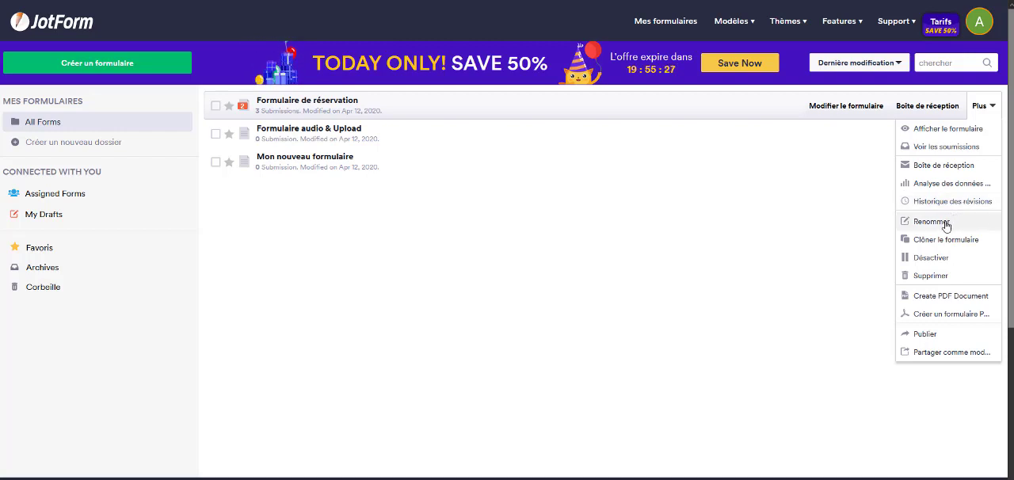
mouse_move(819, 106)
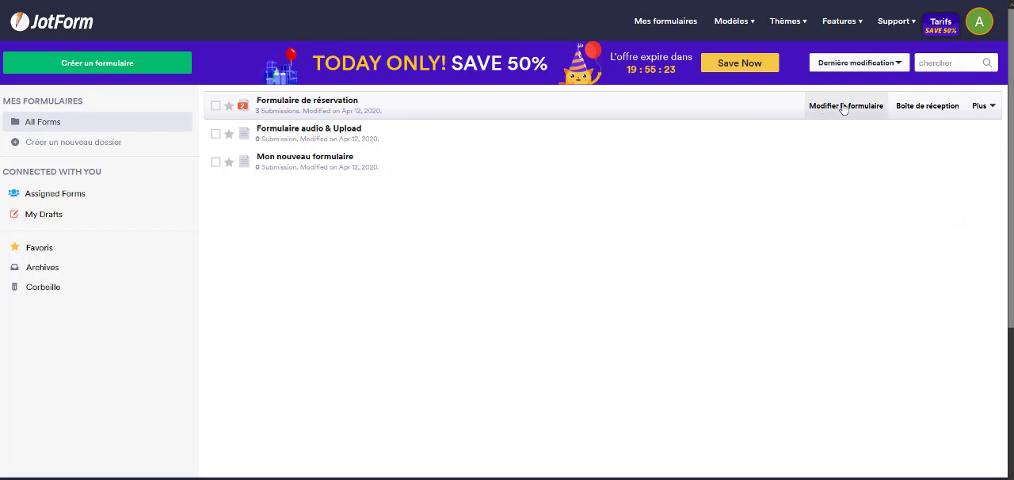
click(844, 107)
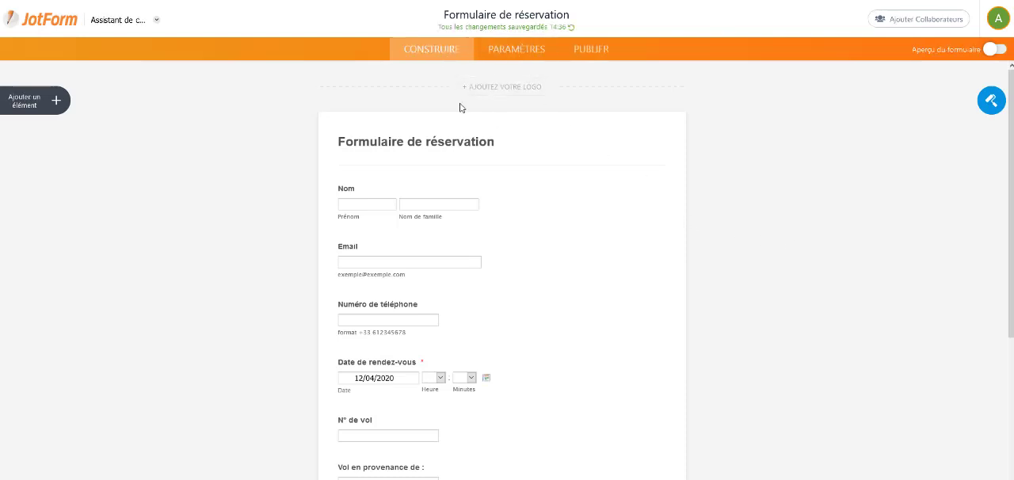
Step: In the form's thank-you page settings, replace the "Thank You" text with "Merci votre réservation a bien été prise en compte!"
click(519, 49)
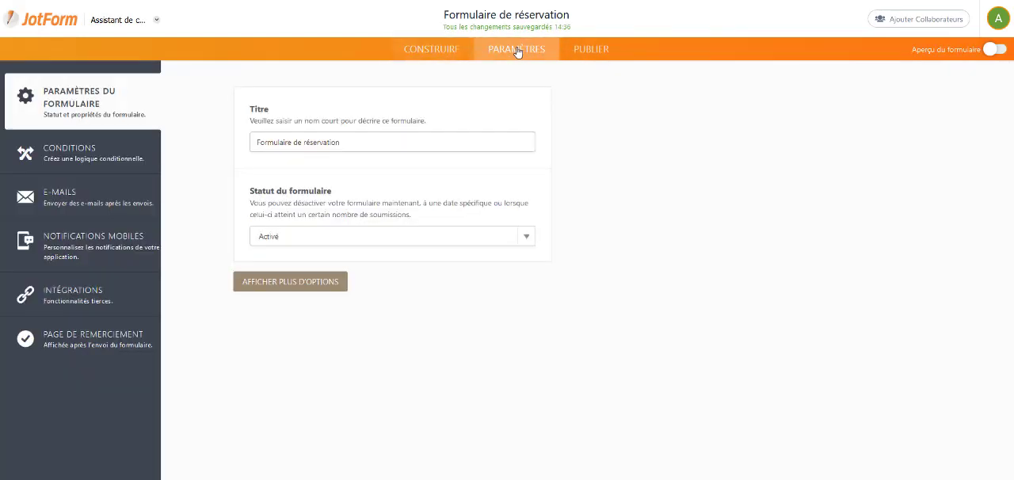
click(87, 348)
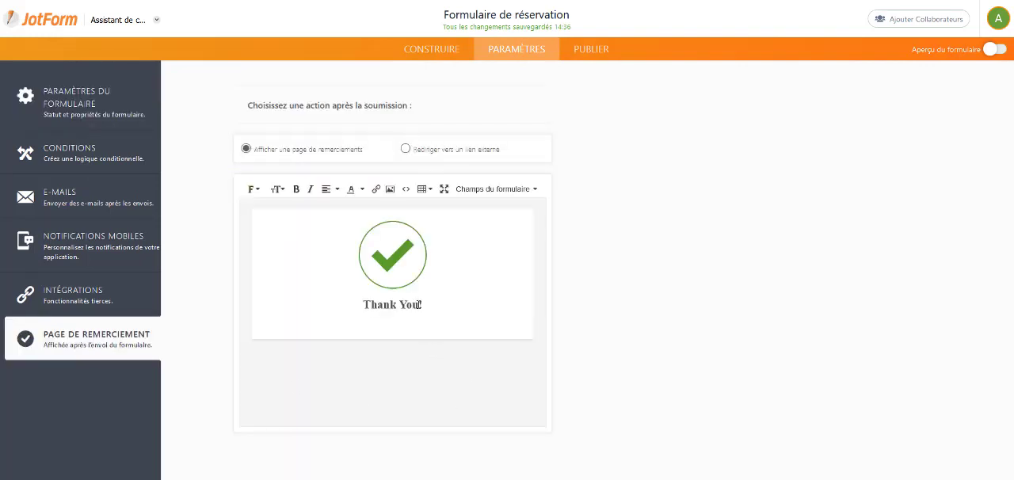
drag(419, 304, 362, 304)
click(421, 302)
text(Merci)
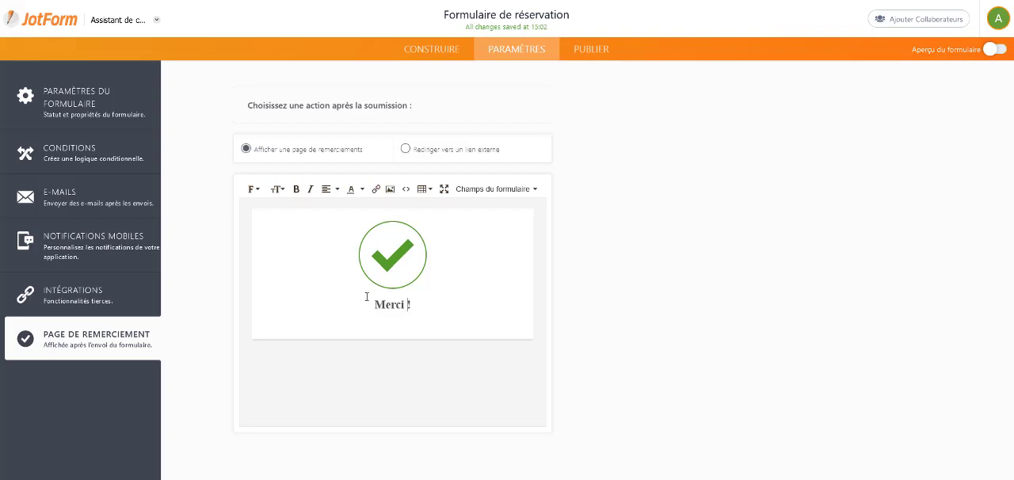
text(votre réservation a )
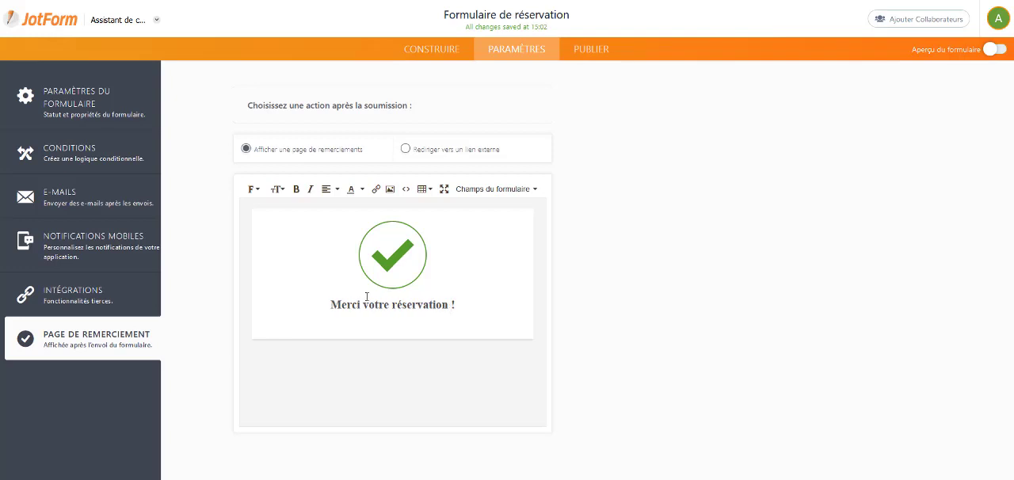
text(bien été )
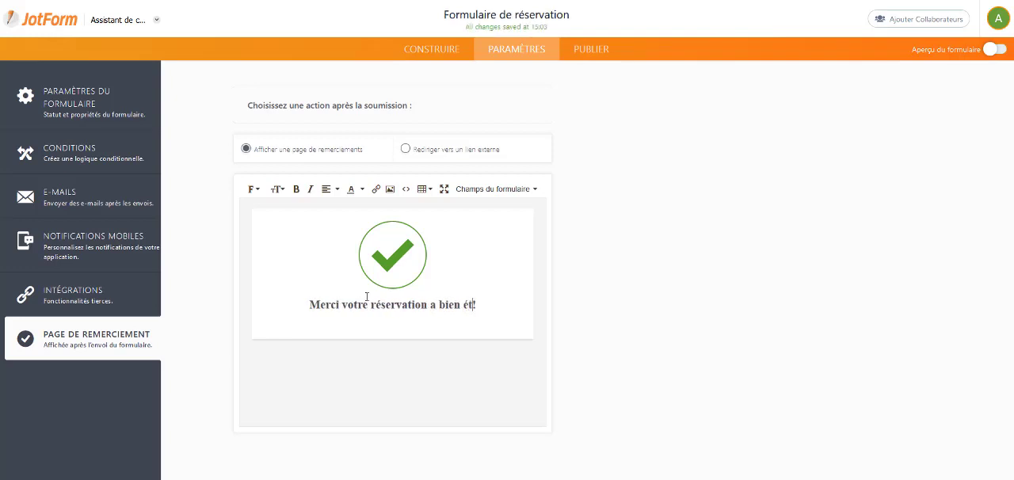
text(prise )
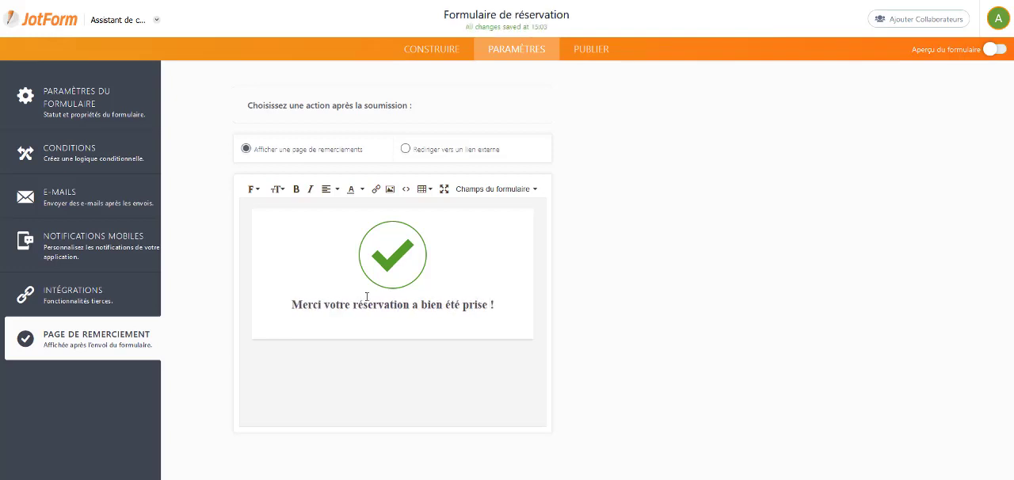
text(en compte)
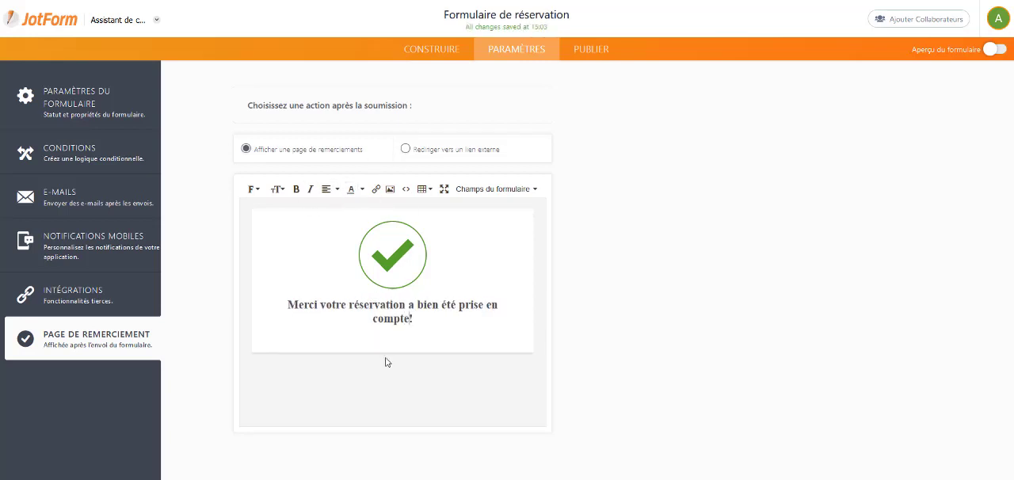
Step: Set the font size of the whole thank-you message to 24pt
triple_click(390, 307)
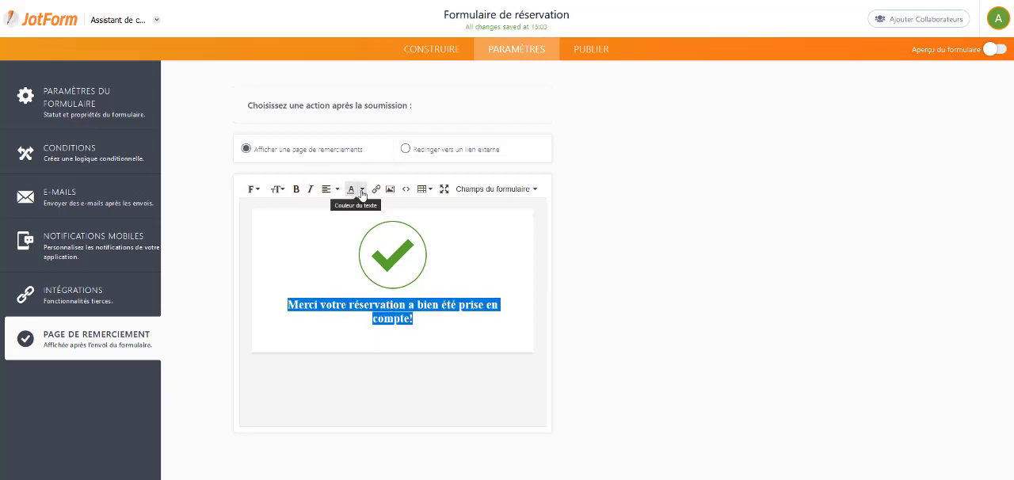
click(277, 190)
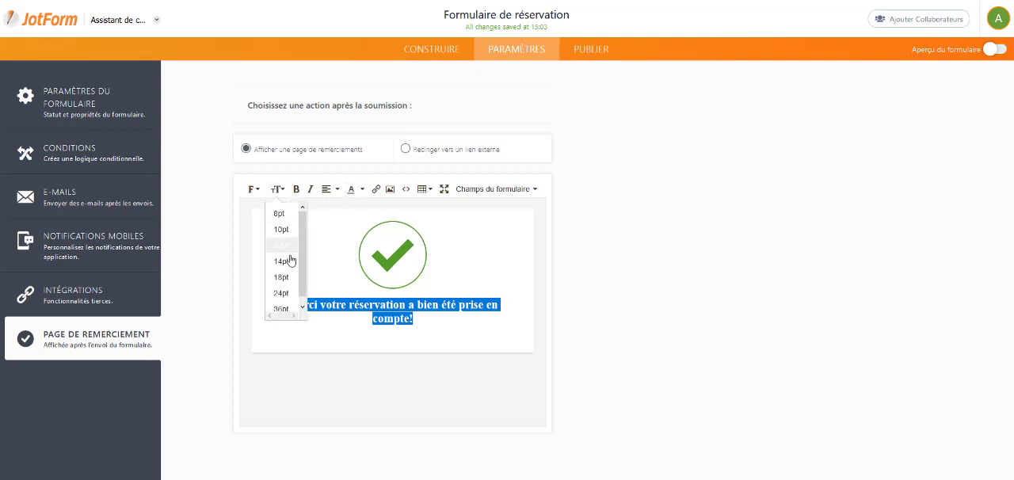
click(290, 302)
Step: Replace the green check mark on the thank-you page with the "Comodo Secure" image from the account's uploaded images
click(409, 251)
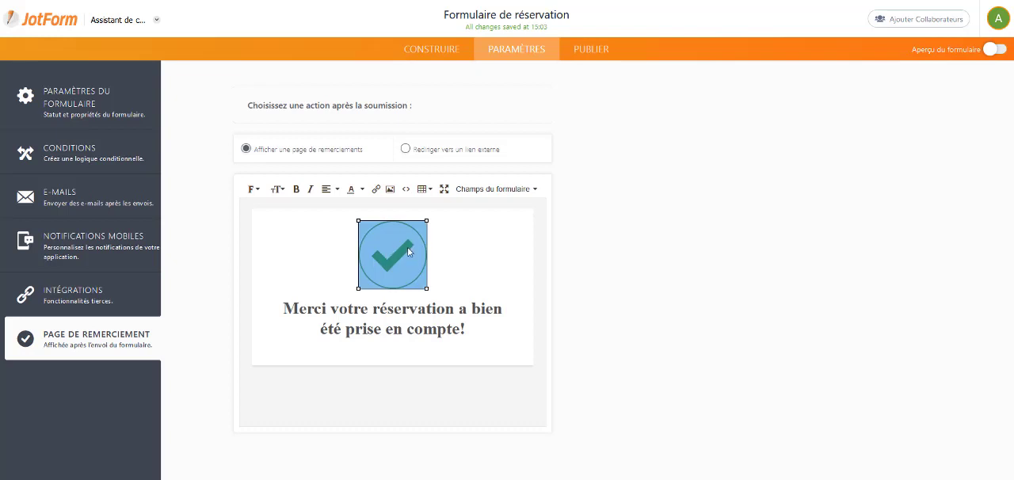
click(390, 192)
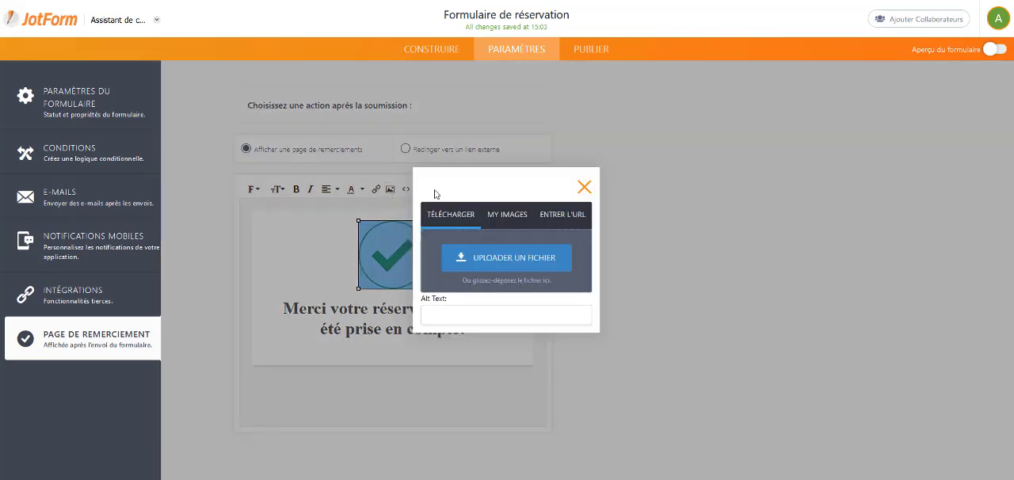
click(519, 223)
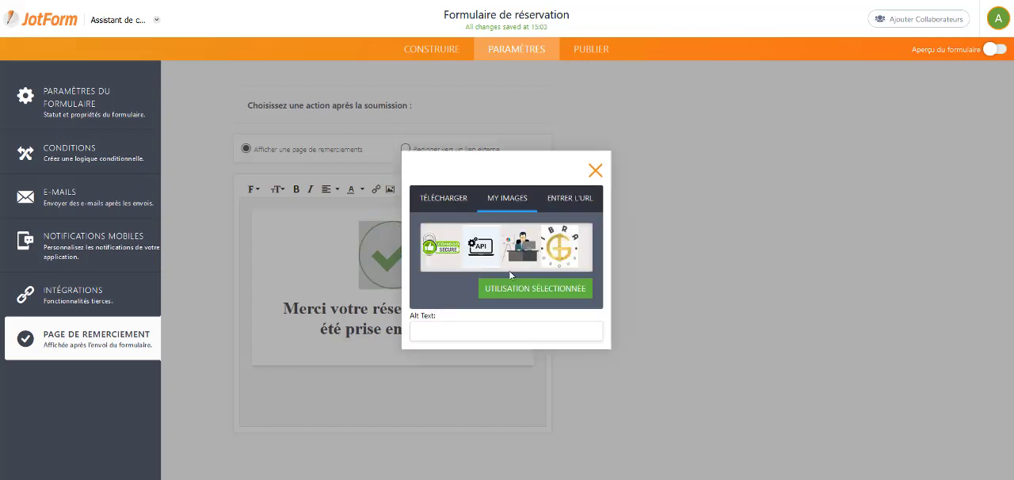
click(446, 252)
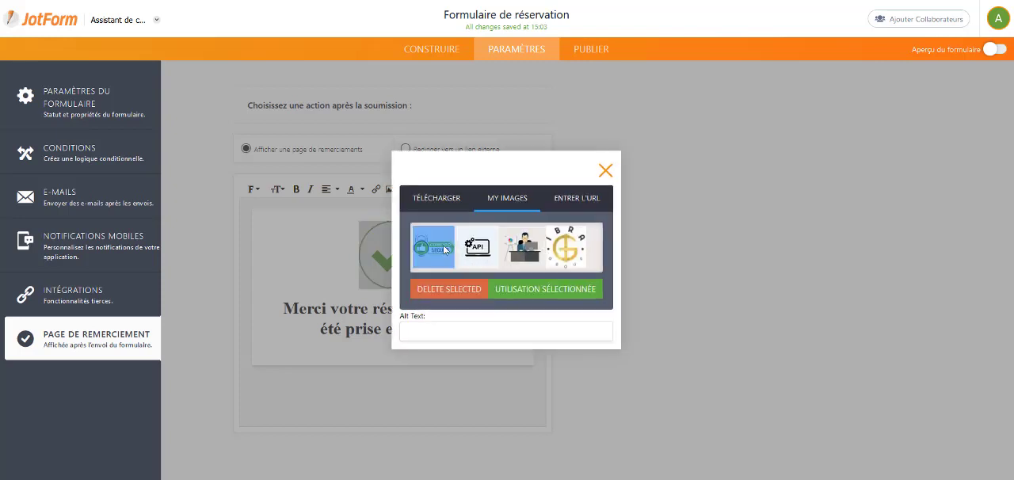
click(507, 285)
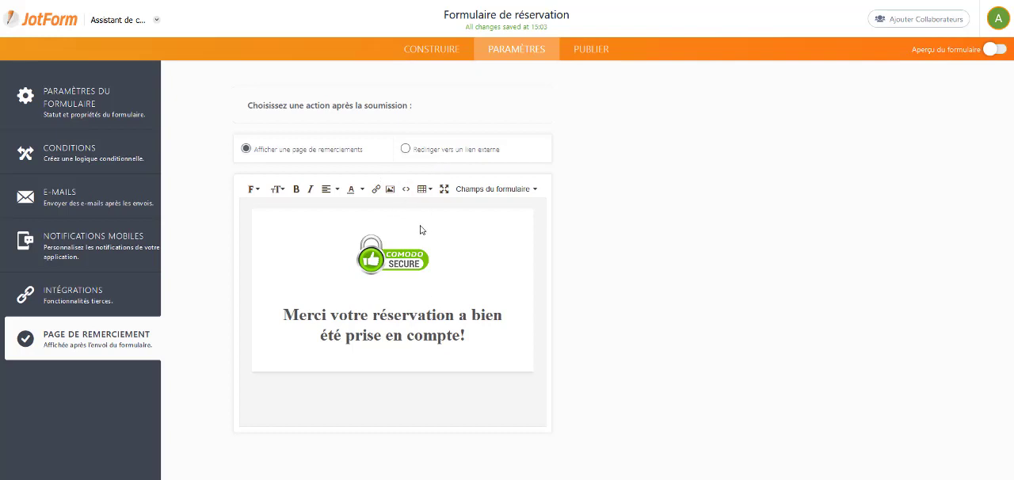
click(412, 154)
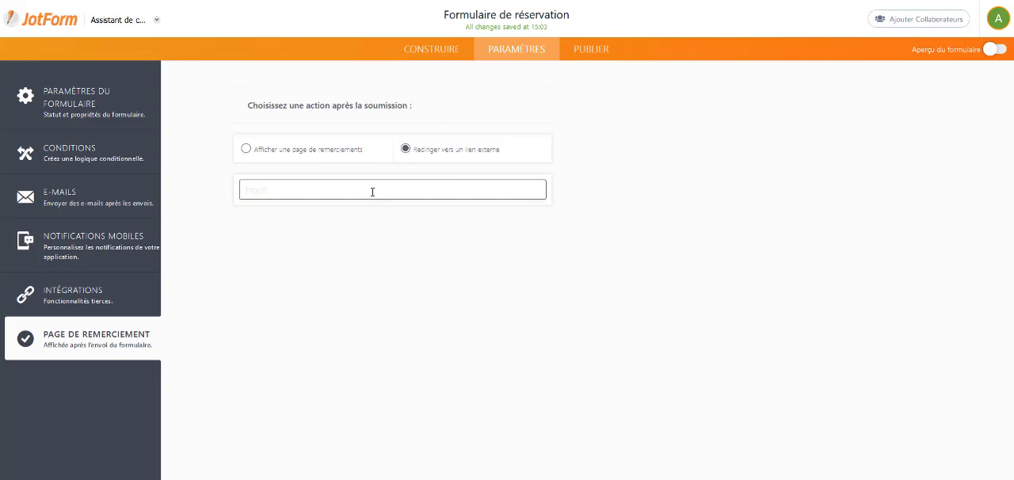
text(bragroup.com)
click(246, 190)
text(https://)
click(325, 295)
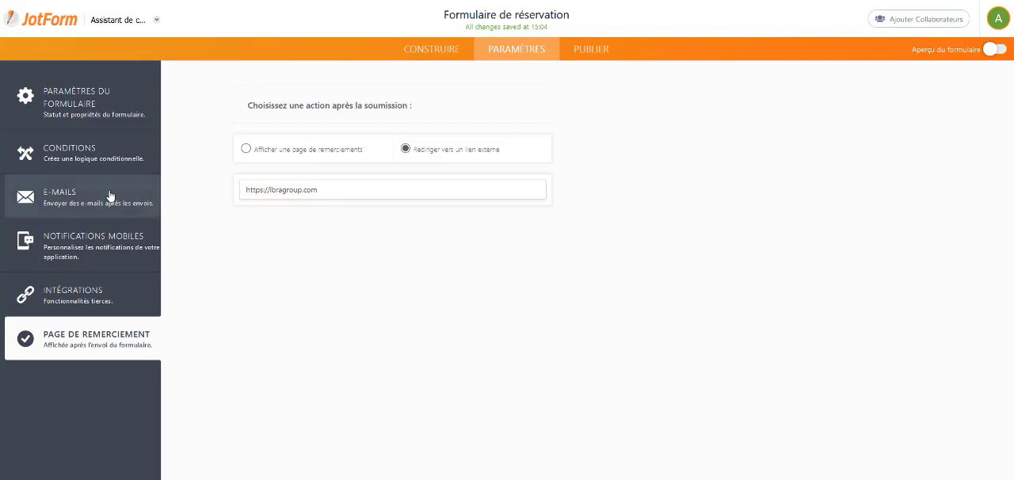
Step: Open the form's existing e-mail notification for editing and try to add a second recipient address
click(154, 208)
mouse_move(329, 194)
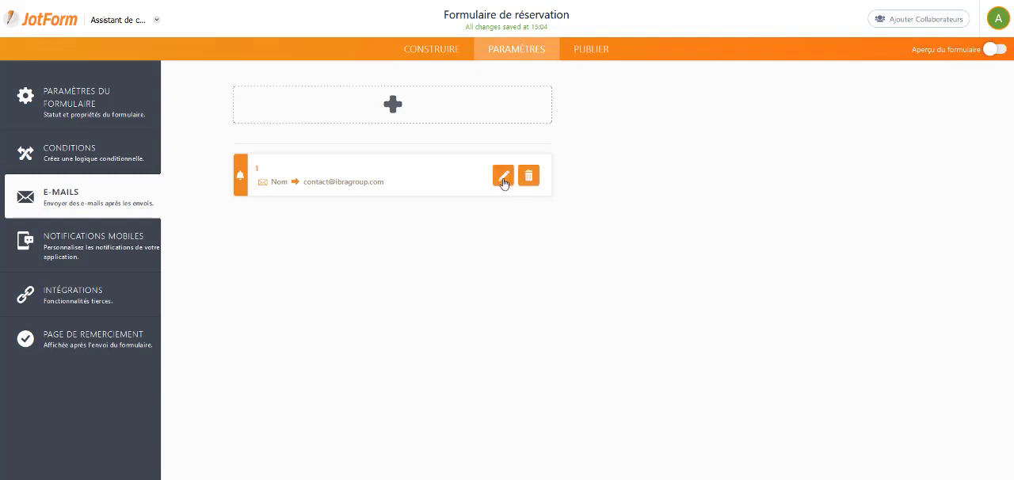
click(504, 177)
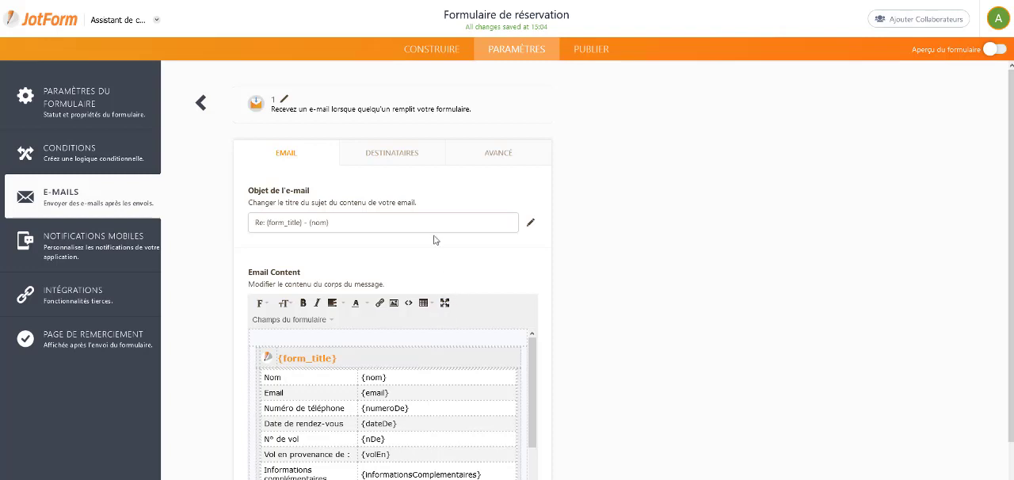
click(396, 155)
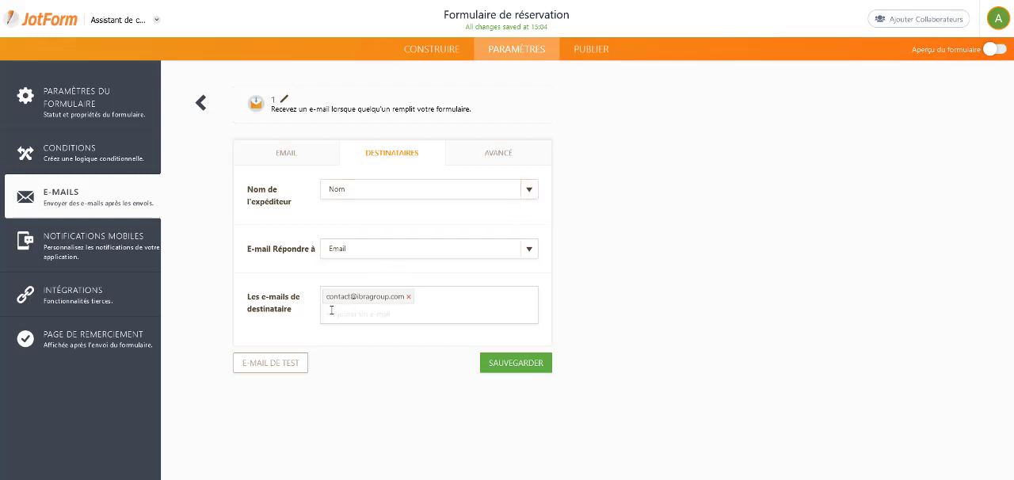
click(366, 317)
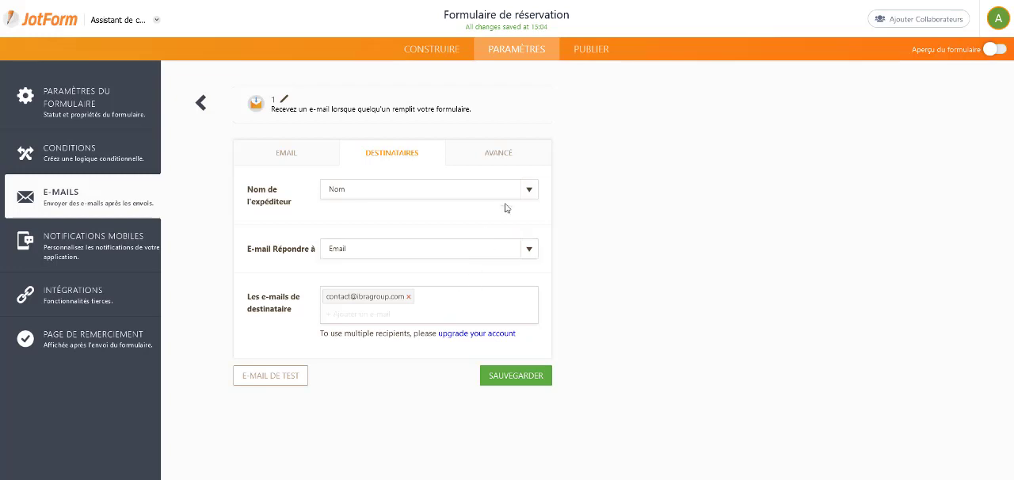
Step: Review the notification's advanced sending options, including attachments, empty fields and sender e-mail, and return to its e-mail content
click(484, 159)
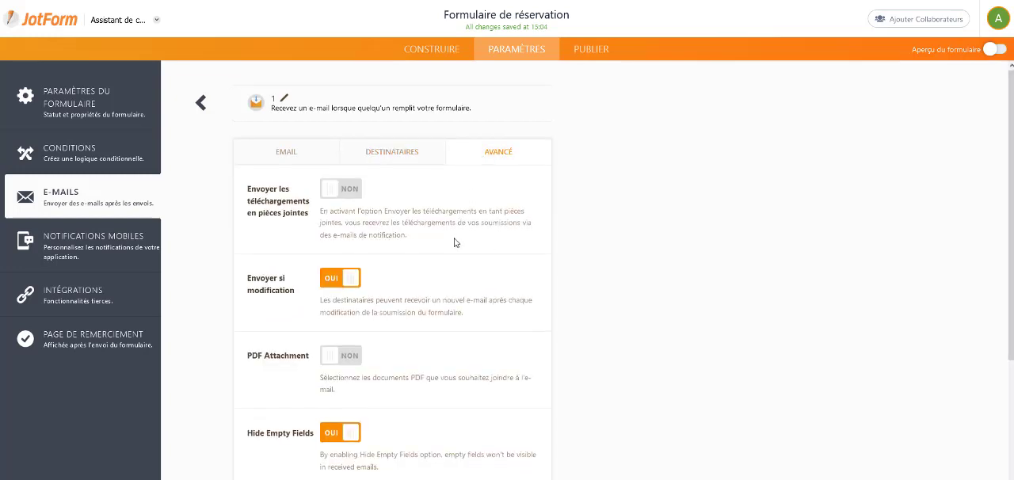
scroll(453, 244, down, 3)
scroll(452, 248, down, 1)
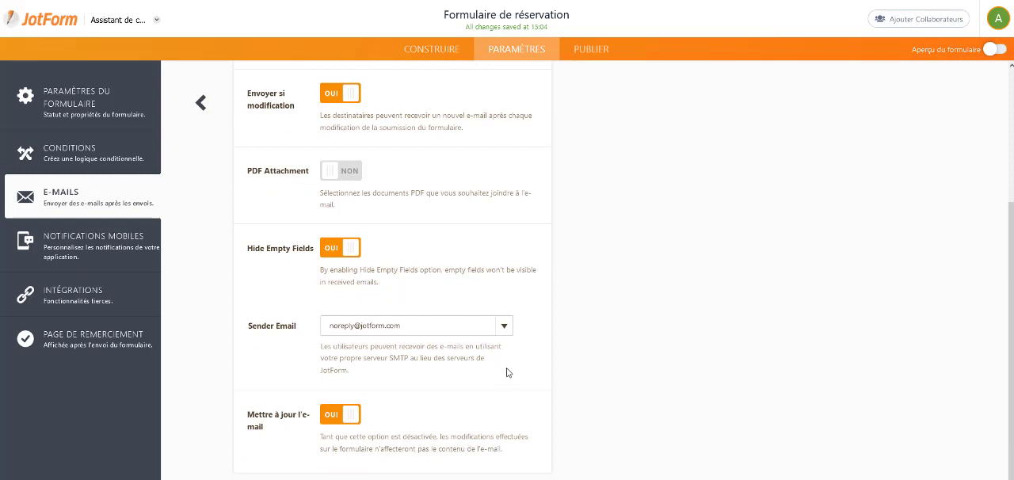
scroll(480, 351, up, 2)
scroll(479, 351, up, 2)
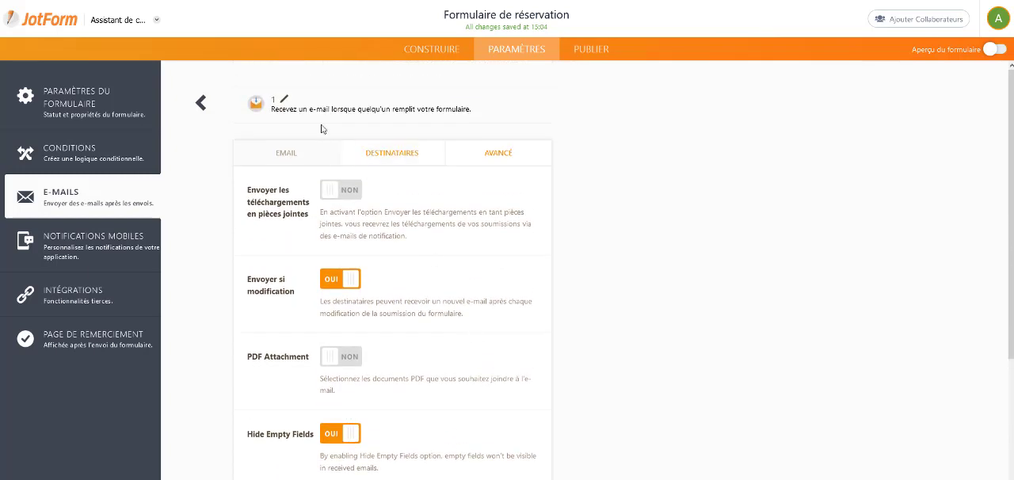
click(292, 158)
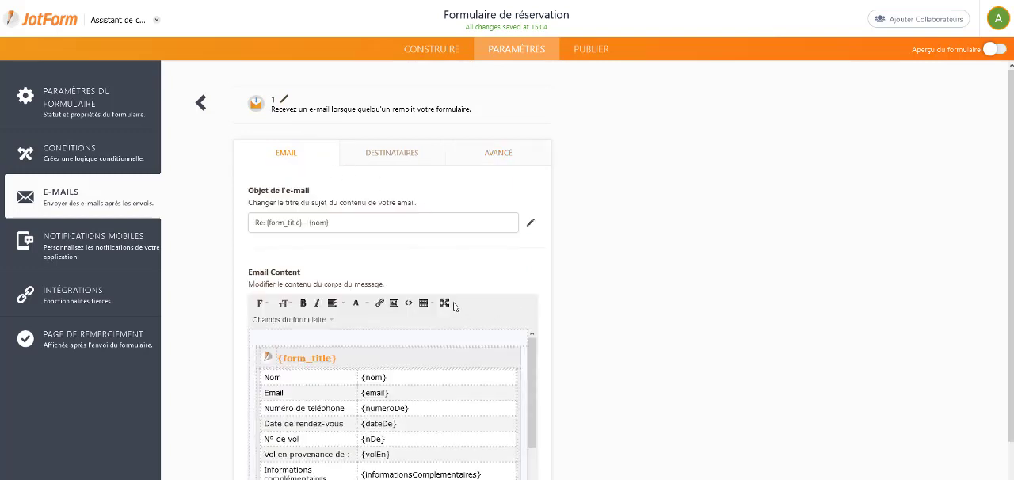